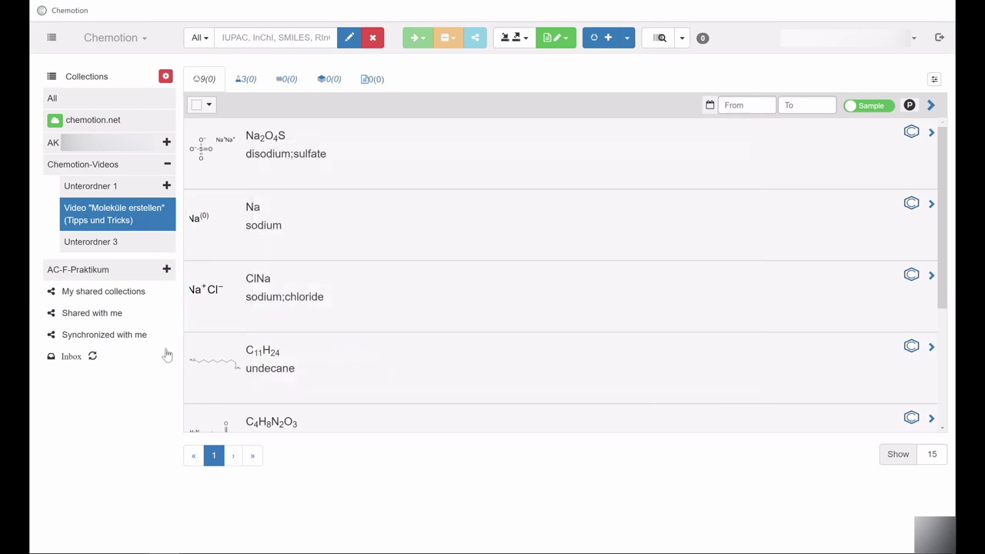
Create a new empty sample from the sample list with the + button
{"action": "scroll", "coordinate": [331, 254], "scroll_direction": "down", "scroll_amount": 2}
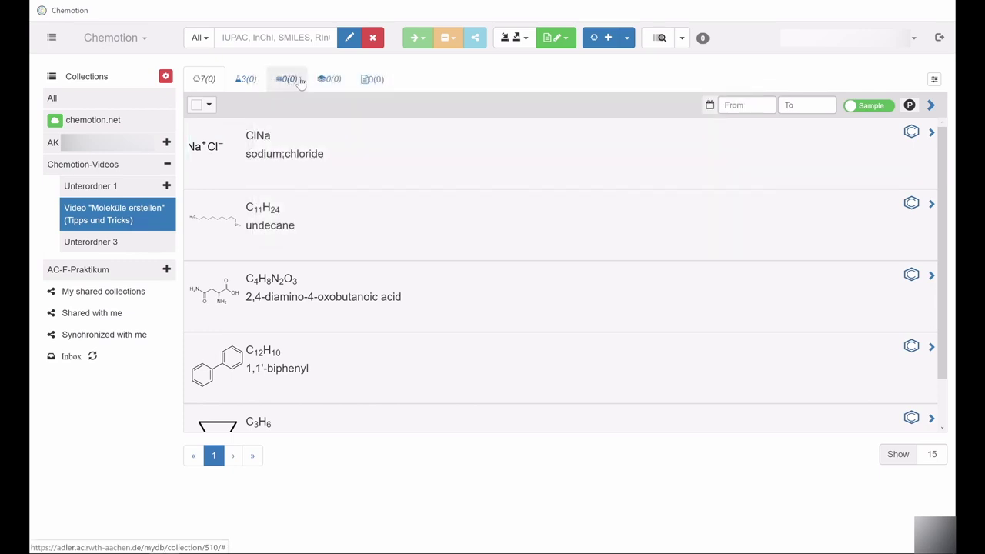
{"action": "left_click", "coordinate": [608, 38]}
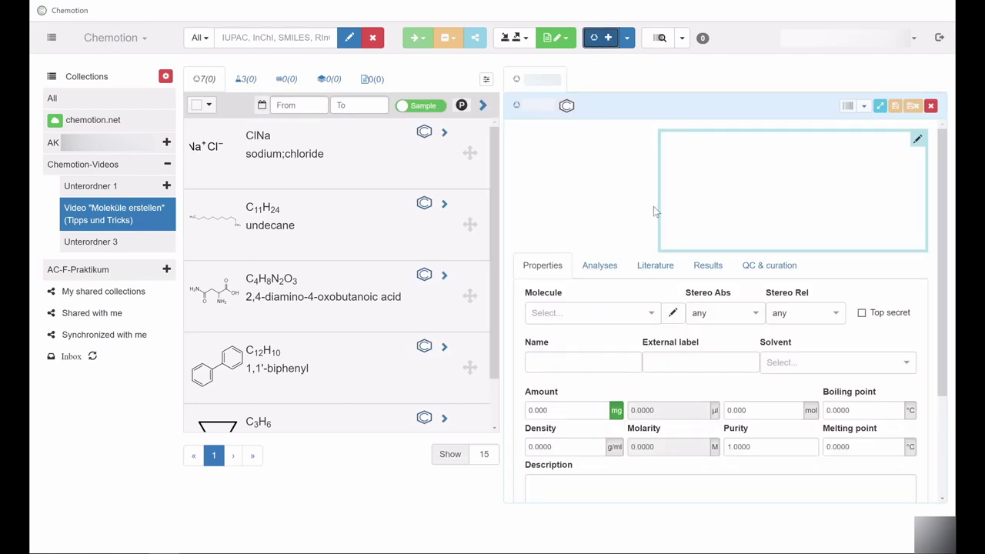
In the structure editor, draw a sulfur atom with four single bonds
{"action": "left_click", "coordinate": [725, 203]}
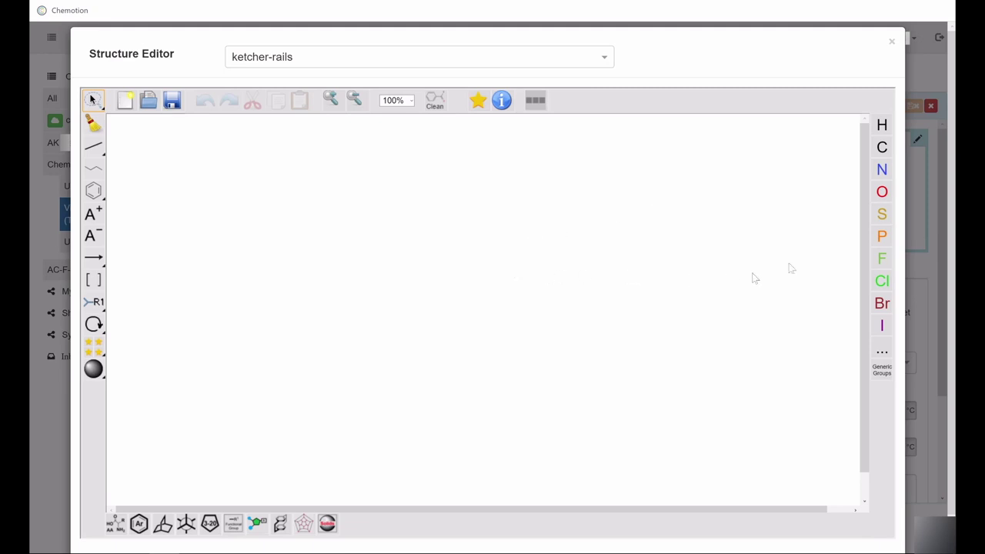
{"action": "left_click", "coordinate": [882, 216]}
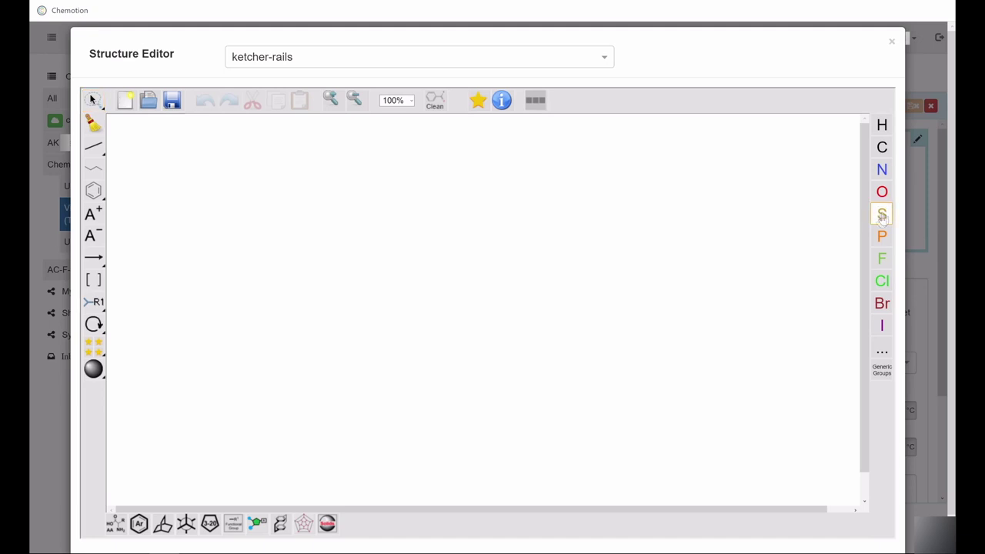
{"action": "left_click", "coordinate": [488, 280]}
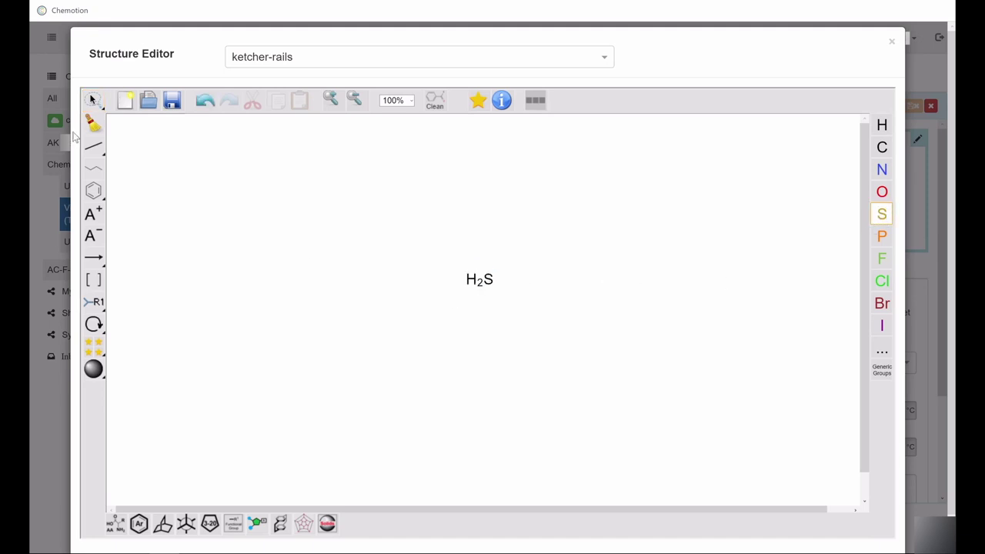
{"action": "left_click", "coordinate": [92, 147]}
{"action": "left_click", "coordinate": [488, 280]}
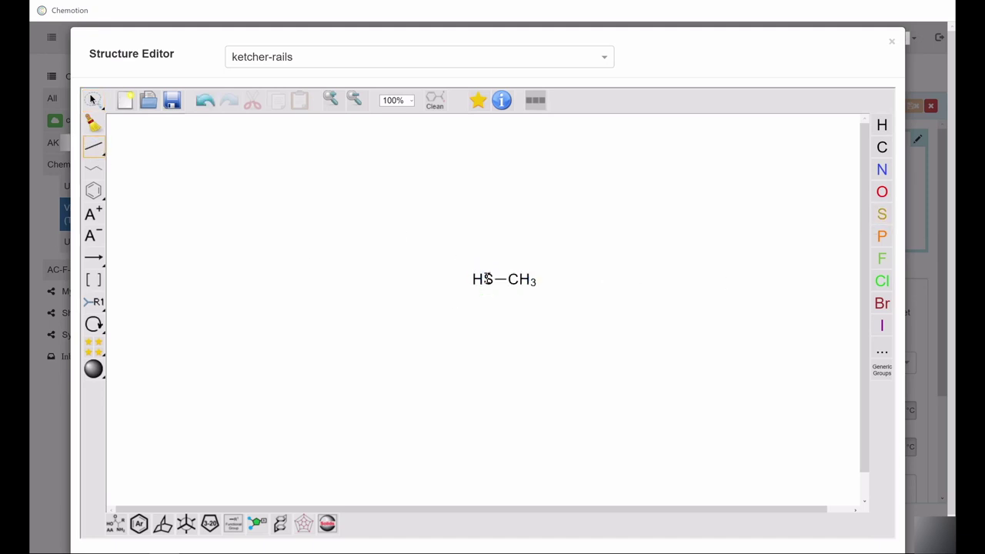
{"action": "left_click", "coordinate": [488, 281]}
{"action": "left_click", "coordinate": [488, 280]}
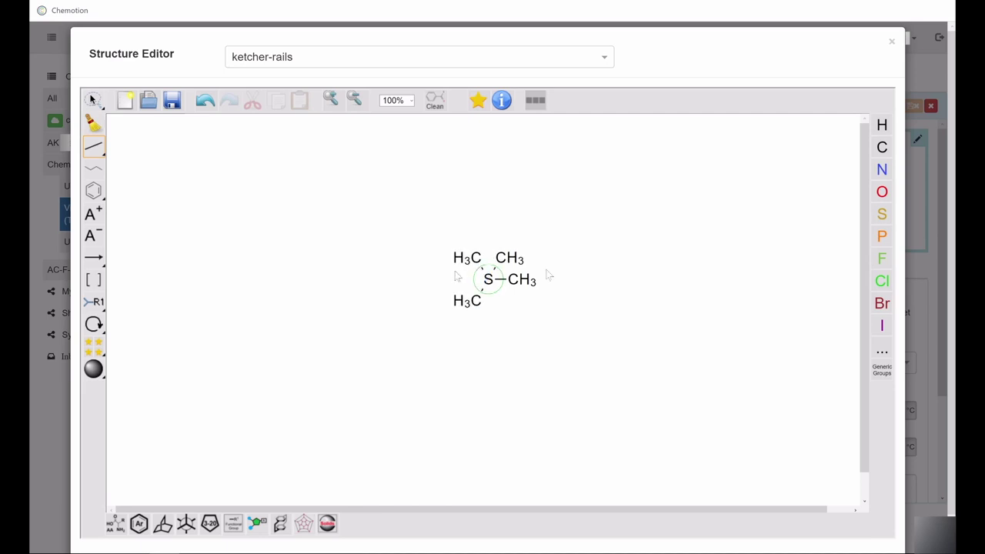
Turn the four bond ends into oxygens and make two of the S–O bonds double
{"action": "left_click", "coordinate": [882, 192]}
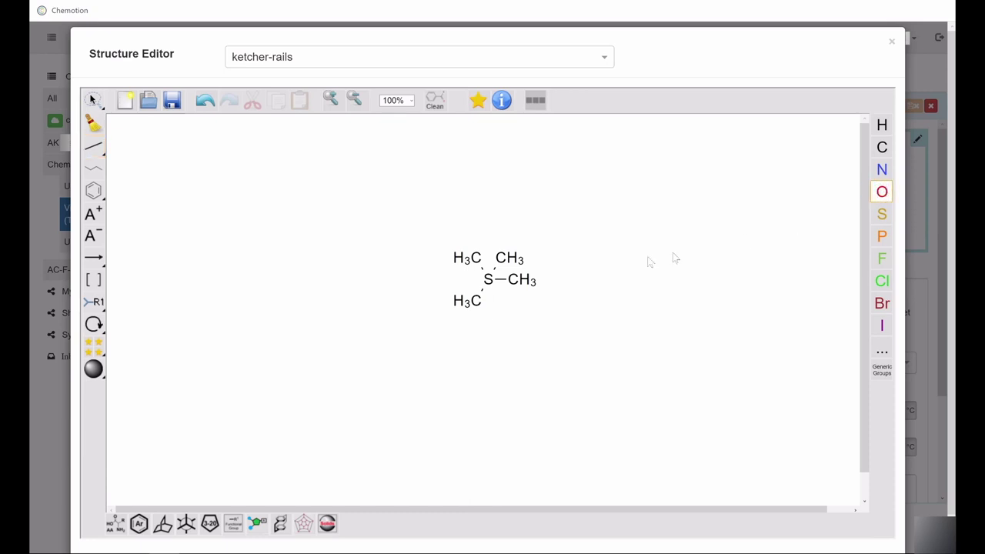
{"action": "left_click", "coordinate": [503, 254]}
{"action": "left_click", "coordinate": [516, 277]}
{"action": "left_click", "coordinate": [474, 251]}
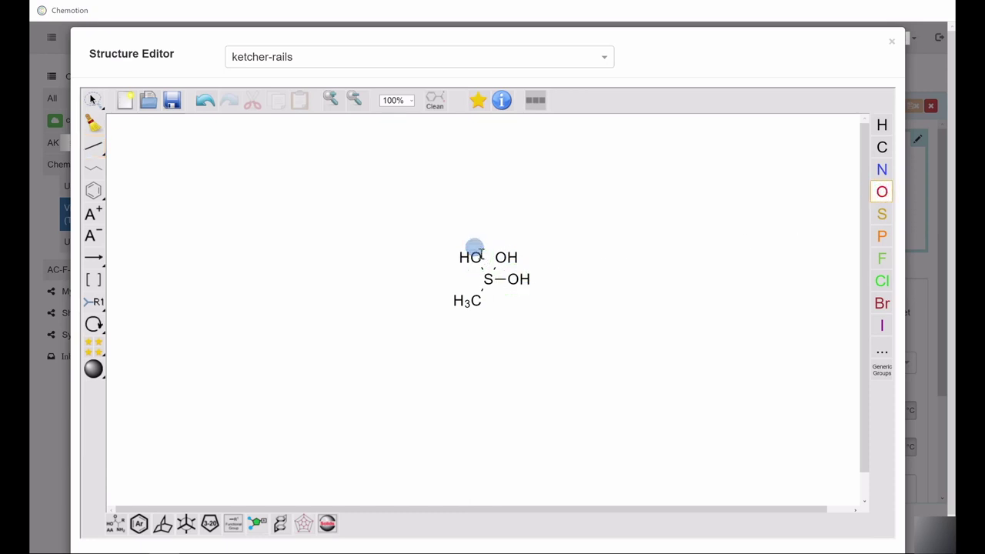
{"action": "left_click", "coordinate": [478, 302]}
{"action": "left_click", "coordinate": [93, 147]}
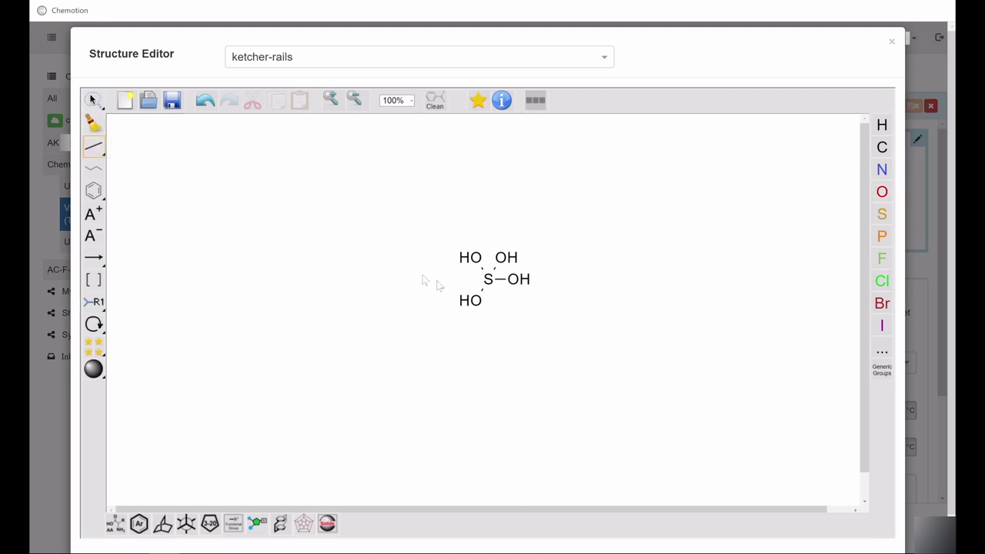
{"action": "left_click", "coordinate": [505, 283]}
{"action": "left_click", "coordinate": [481, 265]}
Clean up the sulfate layout and give two oxygens a negative charge
{"action": "left_click", "coordinate": [92, 100]}
{"action": "left_click_drag", "start_coordinate": [459, 325], "coordinate": [423, 286]}
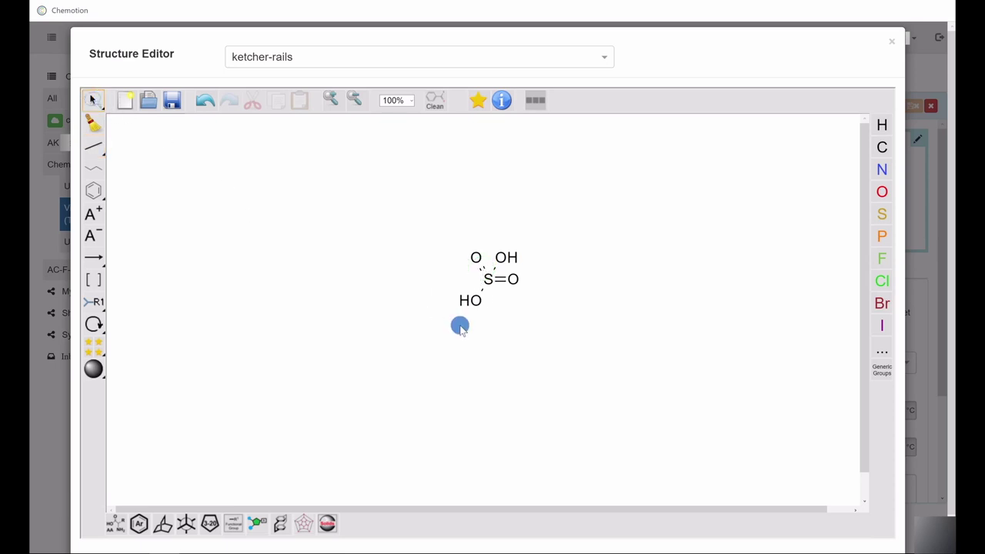
{"action": "left_click", "coordinate": [435, 101]}
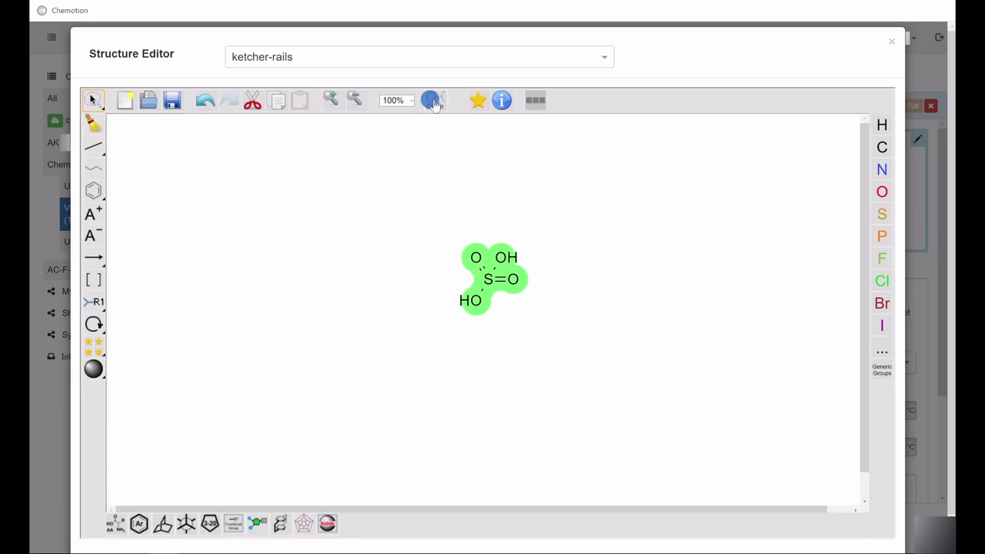
{"action": "left_click", "coordinate": [93, 236]}
{"action": "left_click", "coordinate": [489, 285]}
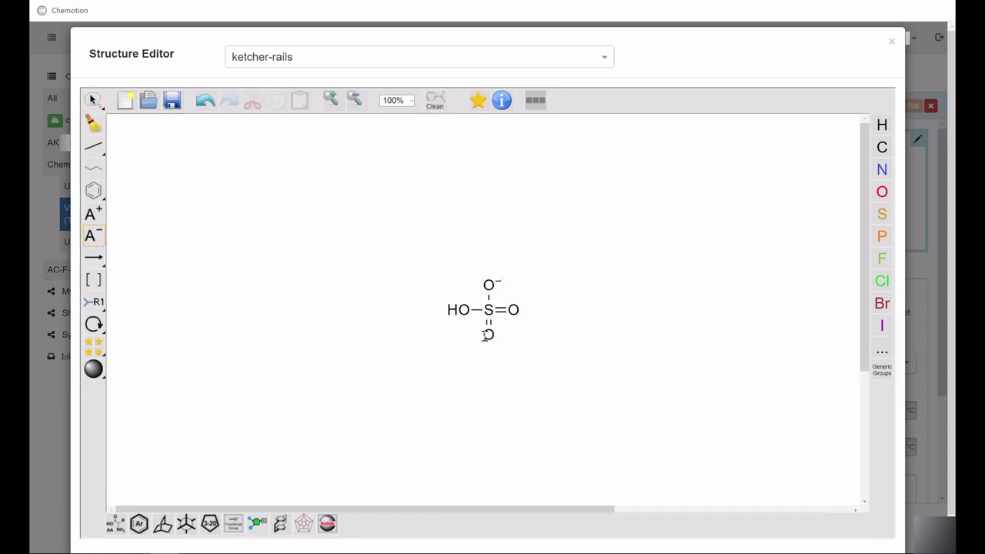
{"action": "left_click", "coordinate": [460, 309]}
Place a sodium atom beside the sulfate and give it a positive charge
{"action": "left_click", "coordinate": [882, 353]}
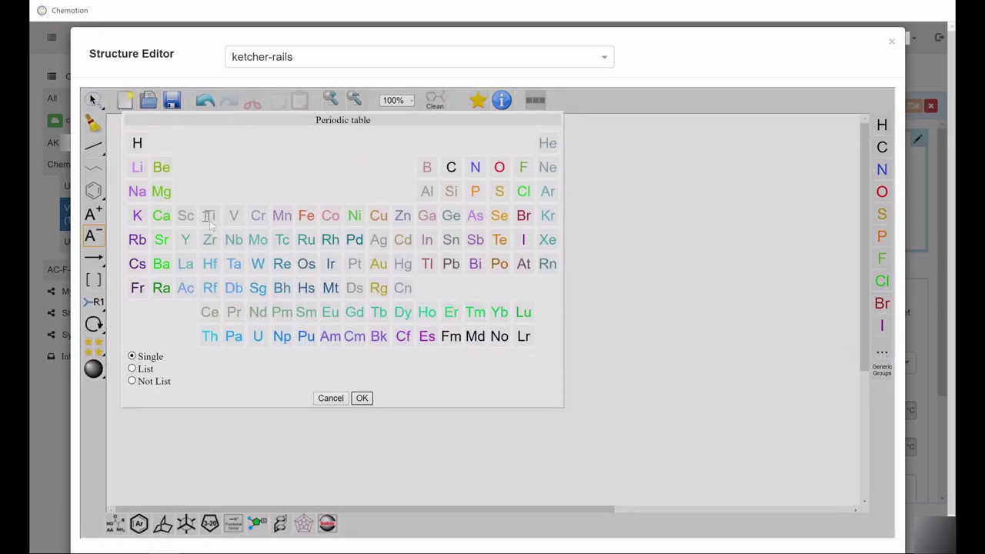
{"action": "left_click", "coordinate": [139, 191]}
{"action": "left_click", "coordinate": [363, 397]}
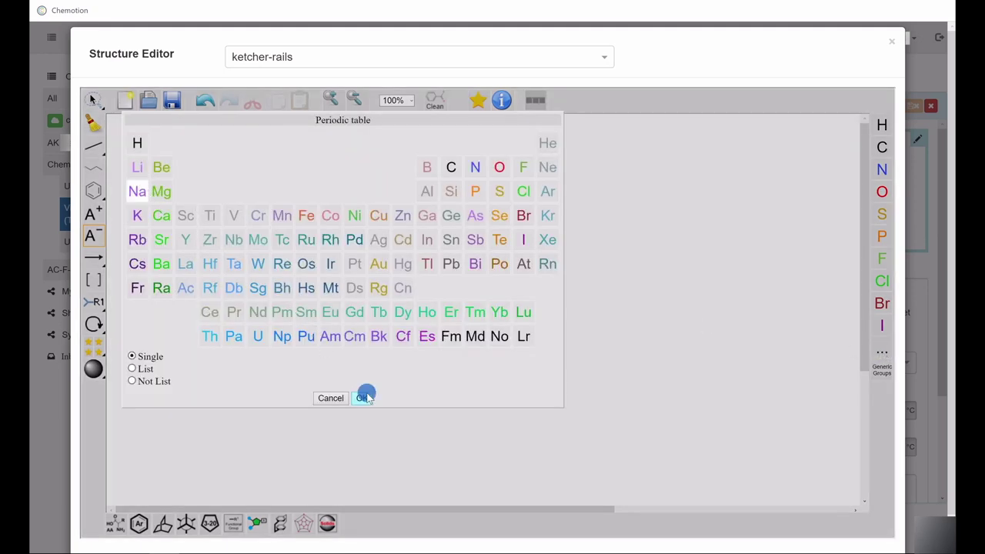
{"action": "left_click", "coordinate": [409, 275]}
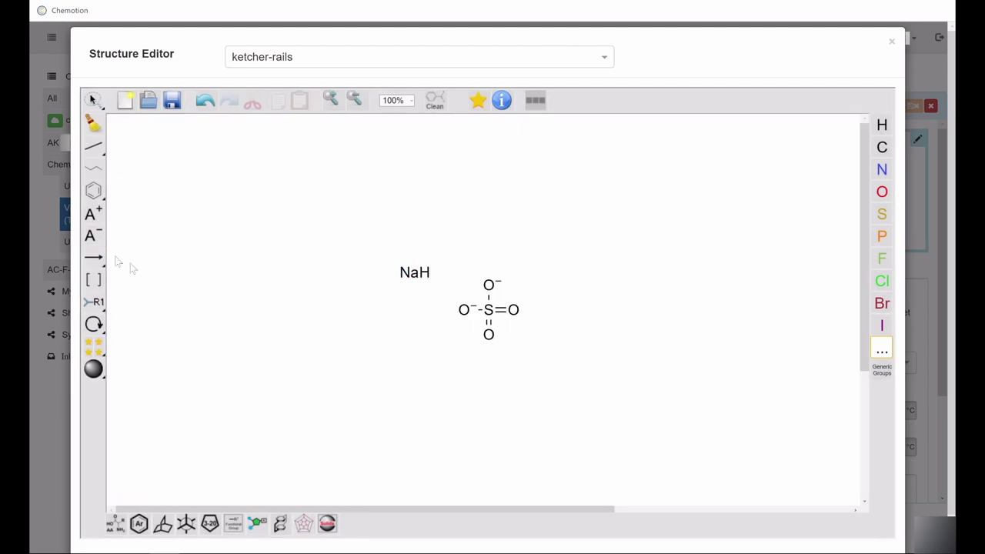
{"action": "left_click", "coordinate": [92, 215]}
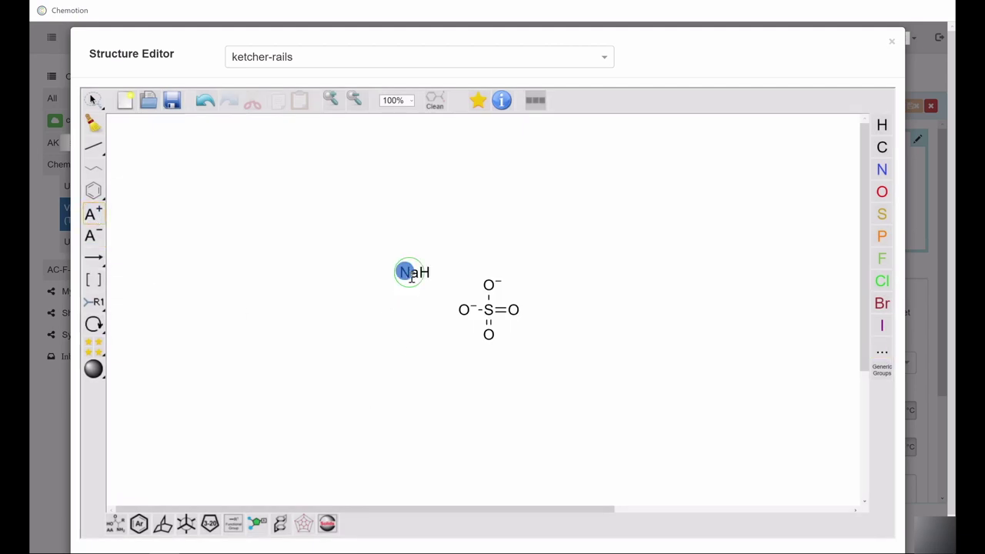
{"action": "left_click", "coordinate": [406, 272]}
Copy the Na⁺ cation and paste a second one next to the first
{"action": "left_click", "coordinate": [93, 99]}
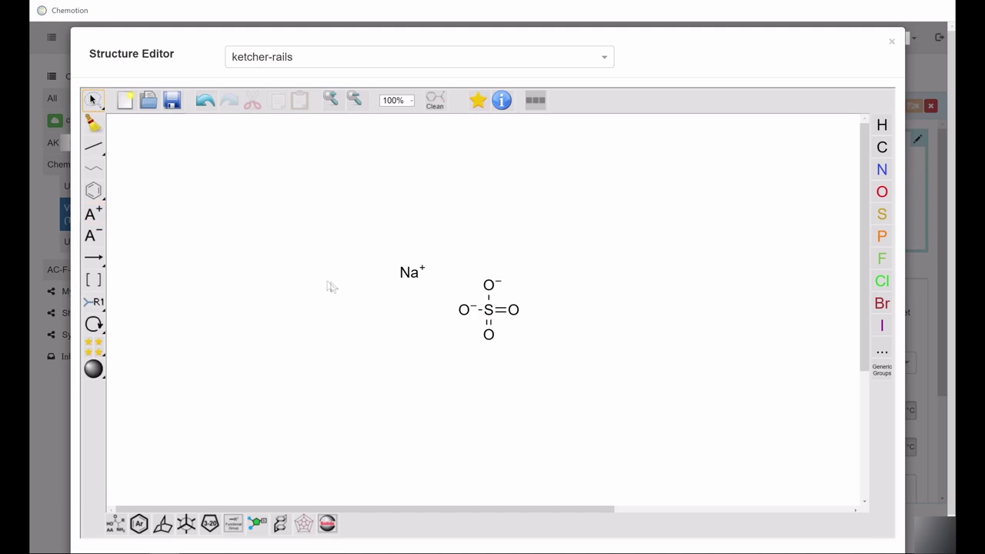
{"action": "left_click_drag", "start_coordinate": [387, 290], "coordinate": [433, 252]}
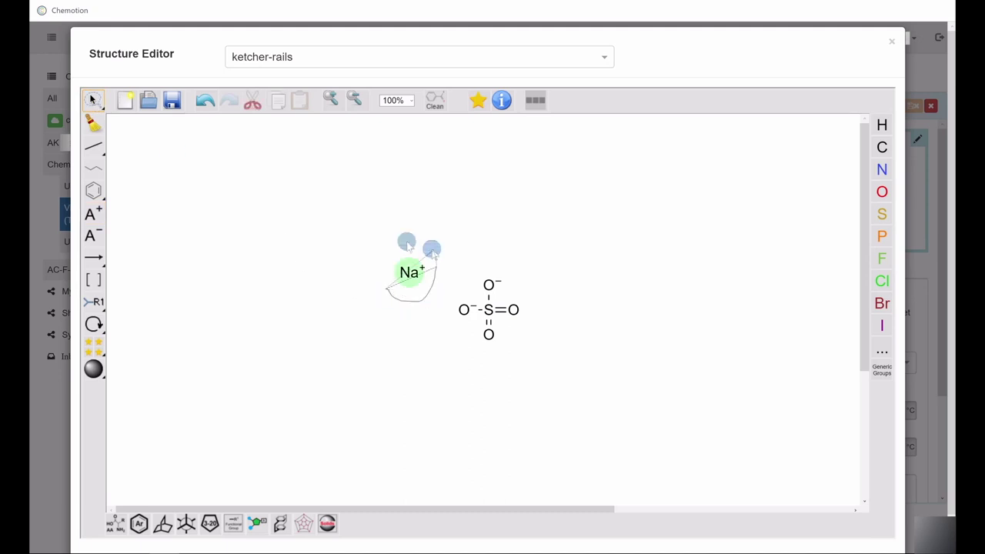
{"action": "left_click", "coordinate": [278, 100]}
{"action": "left_click", "coordinate": [299, 100]}
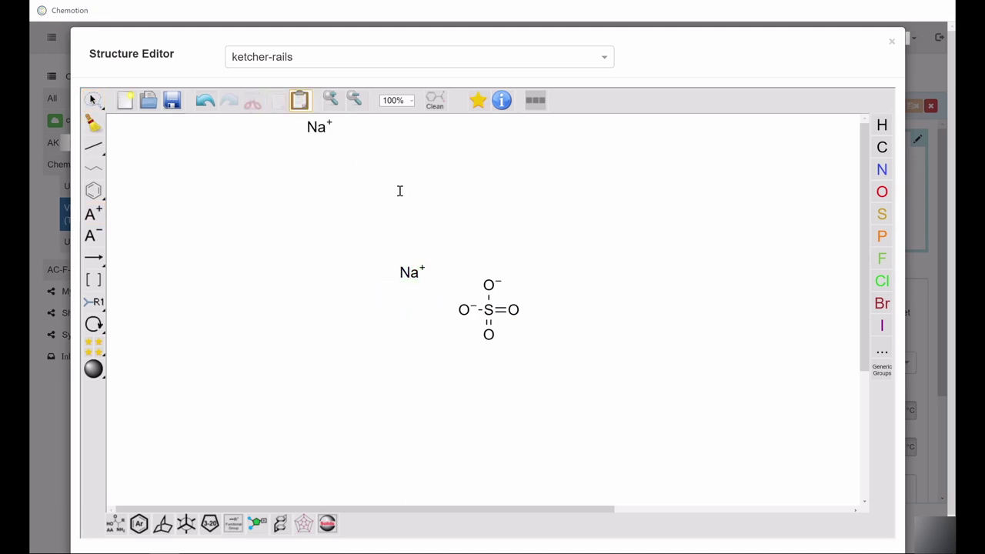
{"action": "left_click", "coordinate": [453, 246]}
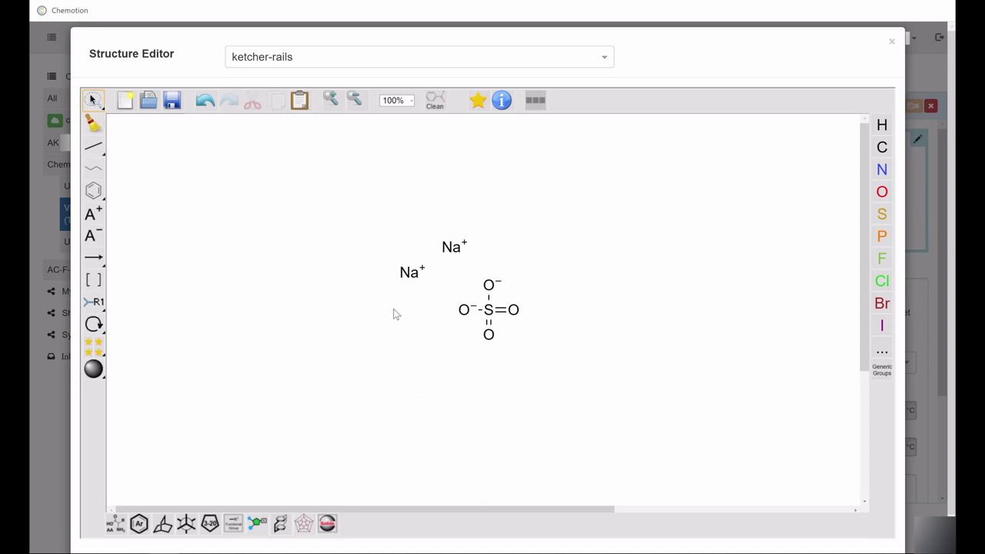
Clean the layout of the Na₂SO₄ drawing and save the structure to the sample
{"action": "mouse_move", "coordinate": [394, 309]}
{"action": "left_mouse_down"}
{"action": "mouse_move", "coordinate": [572, 378]}
{"action": "mouse_move", "coordinate": [377, 211]}
{"action": "mouse_move", "coordinate": [377, 193]}
{"action": "left_mouse_up"}
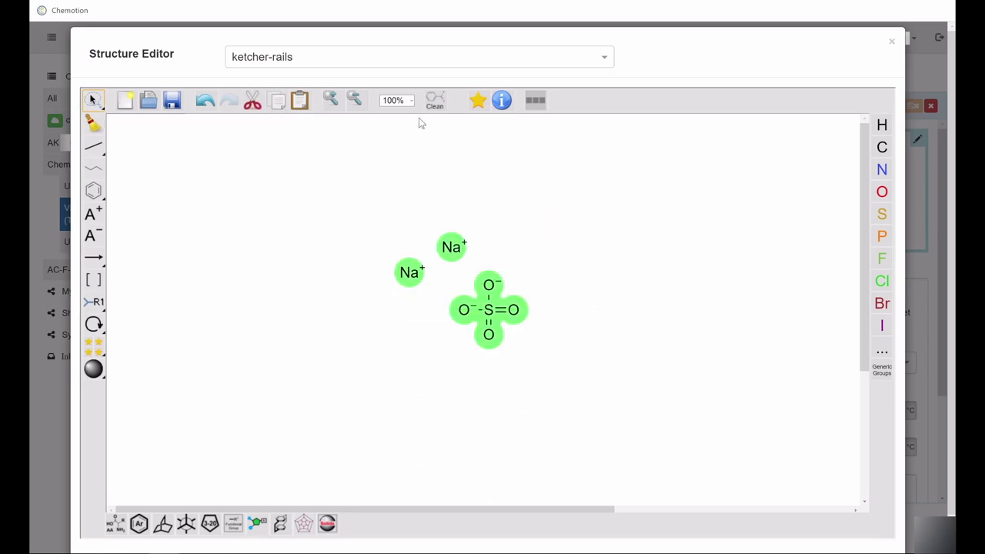
{"action": "left_click", "coordinate": [435, 100]}
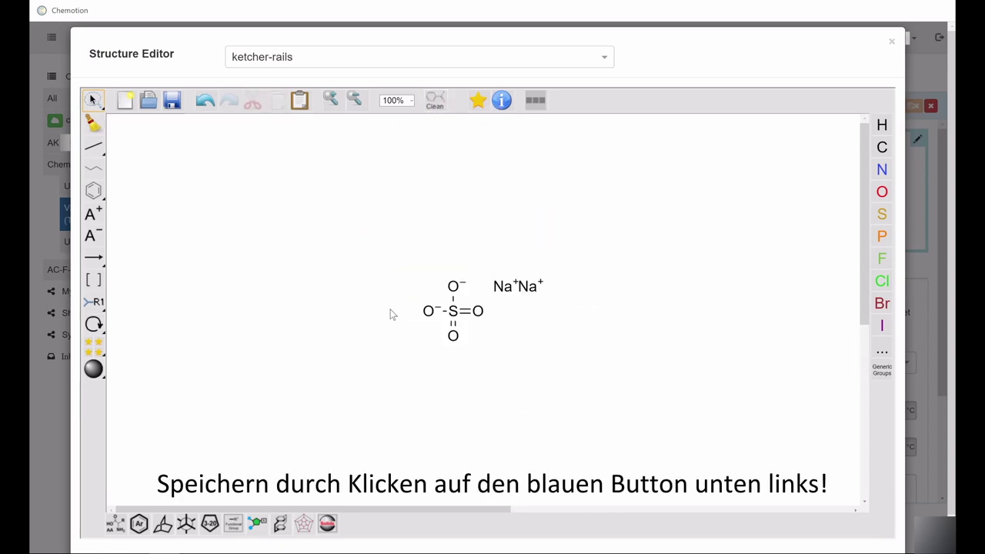
{"action": "scroll", "coordinate": [383, 313], "scroll_direction": "down", "scroll_amount": 5}
{"action": "scroll", "coordinate": [376, 322], "scroll_direction": "down", "scroll_amount": 3}
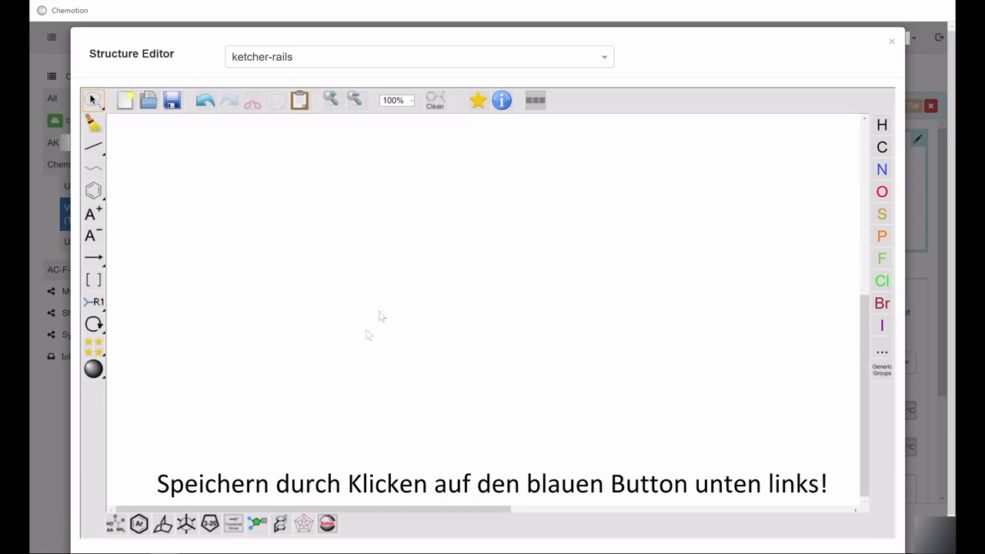
{"action": "scroll", "coordinate": [428, 458], "scroll_direction": "down", "scroll_amount": 2}
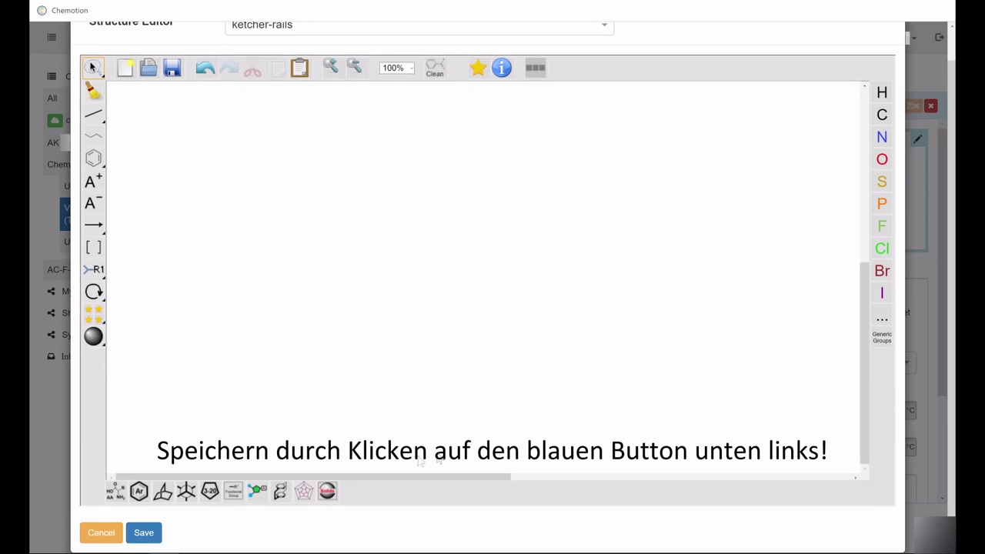
{"action": "left_click", "coordinate": [144, 534]}
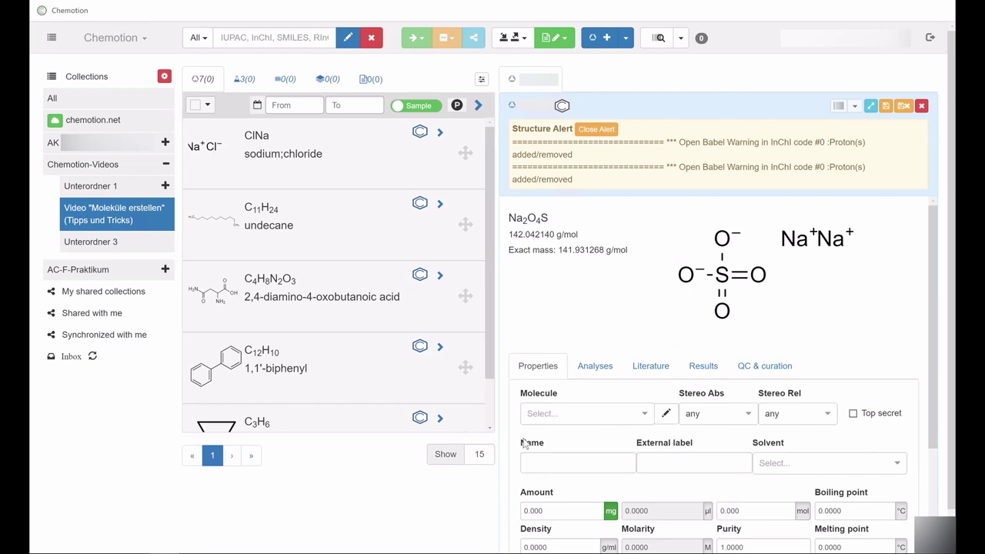
Dismiss the structure alert, save the disodium sulfate sample, and close its details
{"action": "left_click", "coordinate": [605, 133]}
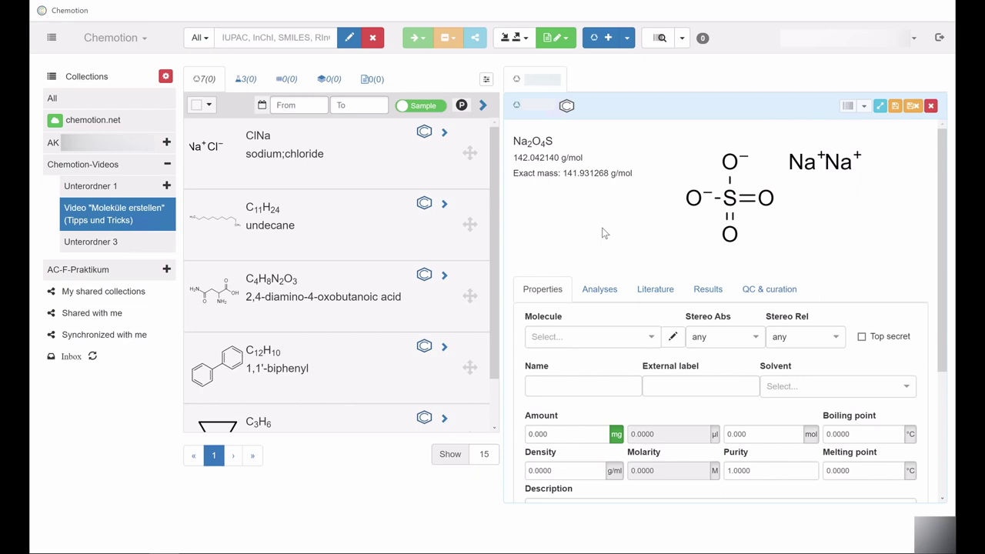
{"action": "left_click", "coordinate": [896, 106]}
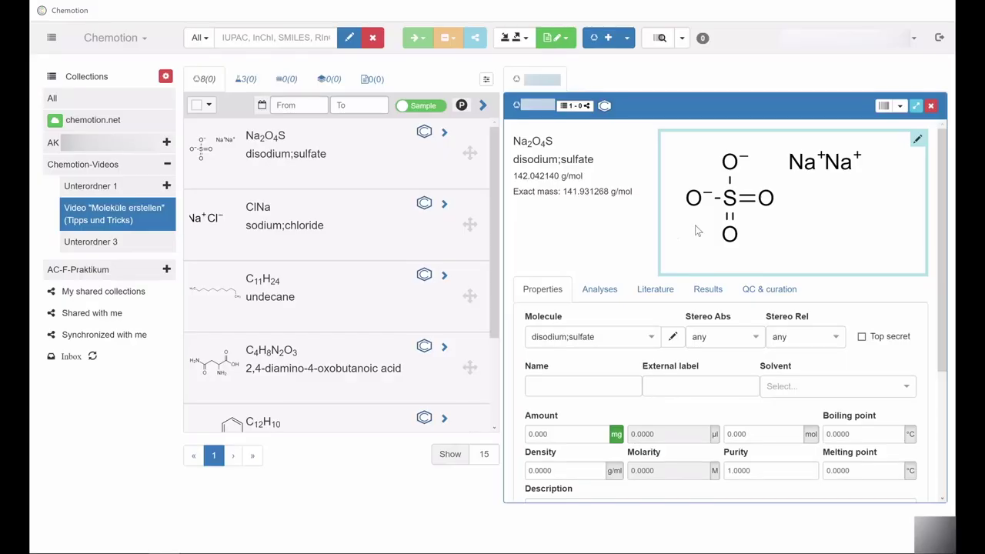
{"action": "left_click", "coordinate": [930, 106]}
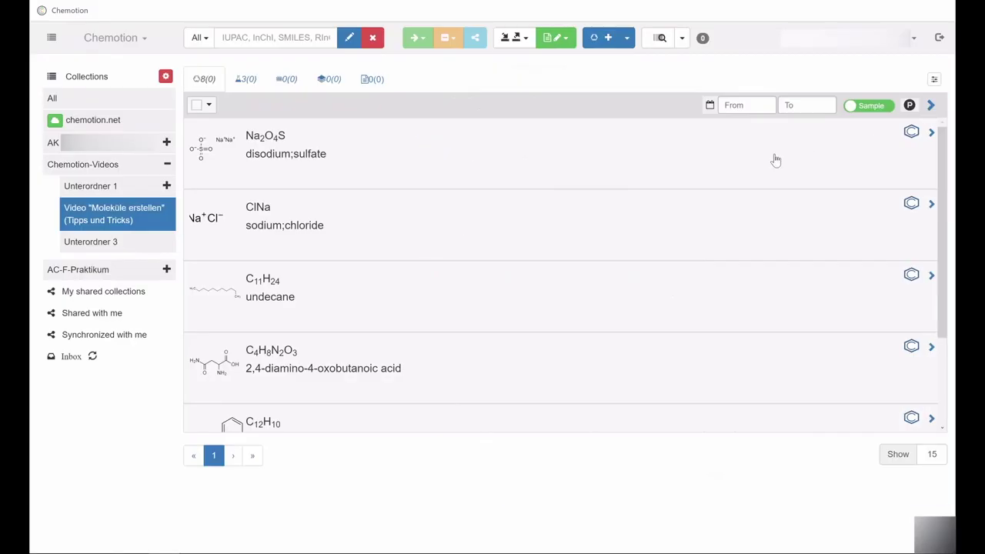
{"action": "left_click", "coordinate": [662, 38]}
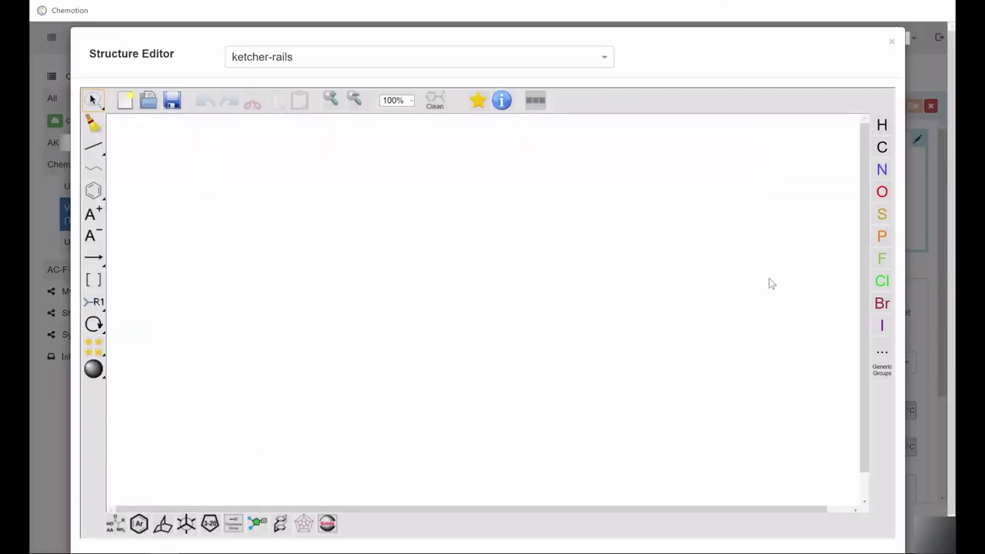
Draw a doubly negative O²⁻ ion, save it as the oxygen(2-) sample, and close its details
{"action": "left_click", "coordinate": [882, 193]}
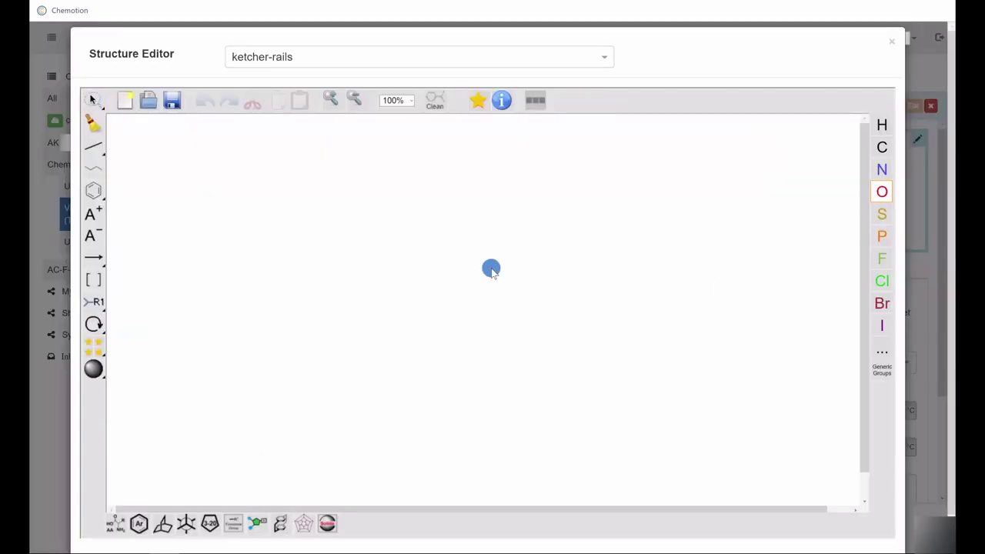
{"action": "left_click", "coordinate": [491, 269]}
{"action": "left_click", "coordinate": [93, 237]}
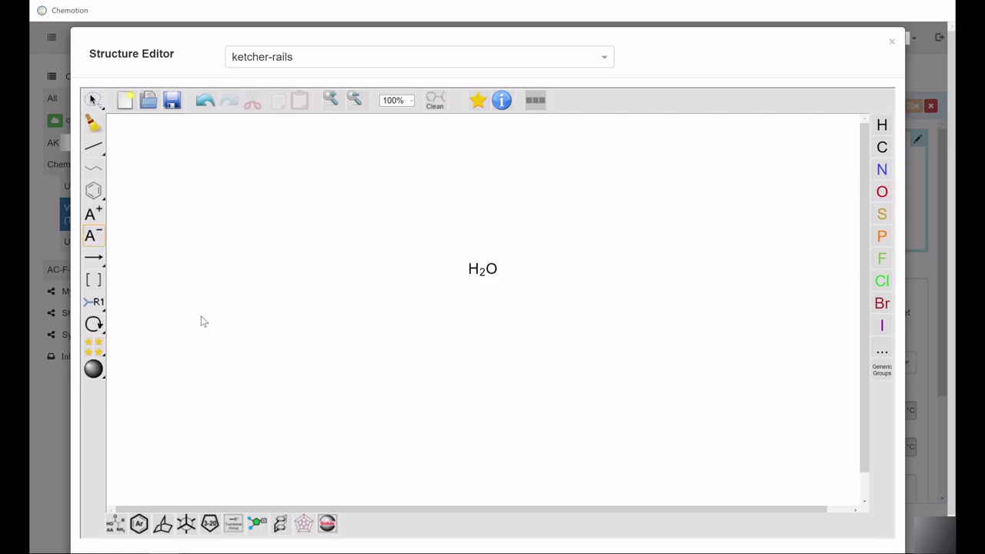
{"action": "left_click", "coordinate": [489, 267]}
{"action": "scroll", "coordinate": [947, 197], "scroll_direction": "down", "scroll_amount": 2}
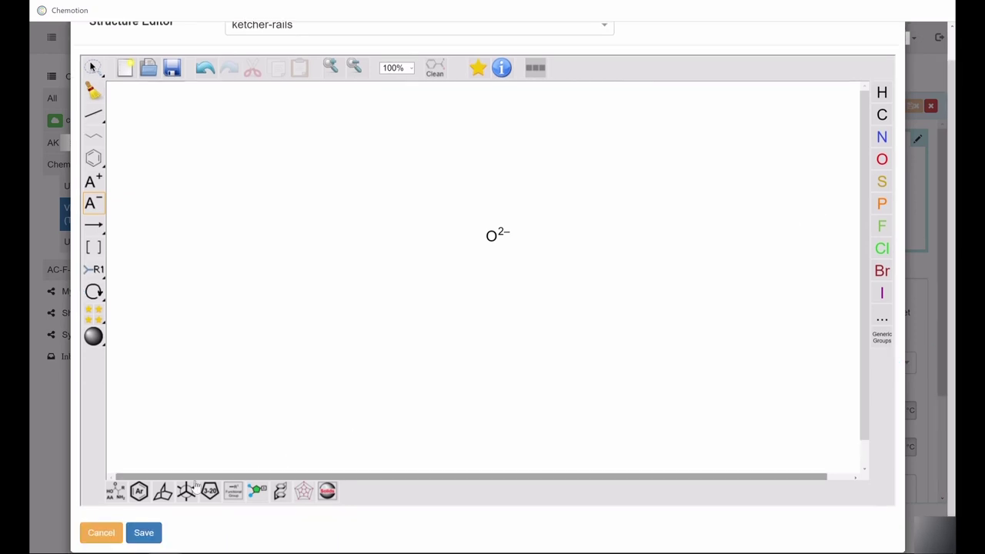
{"action": "left_click", "coordinate": [146, 531]}
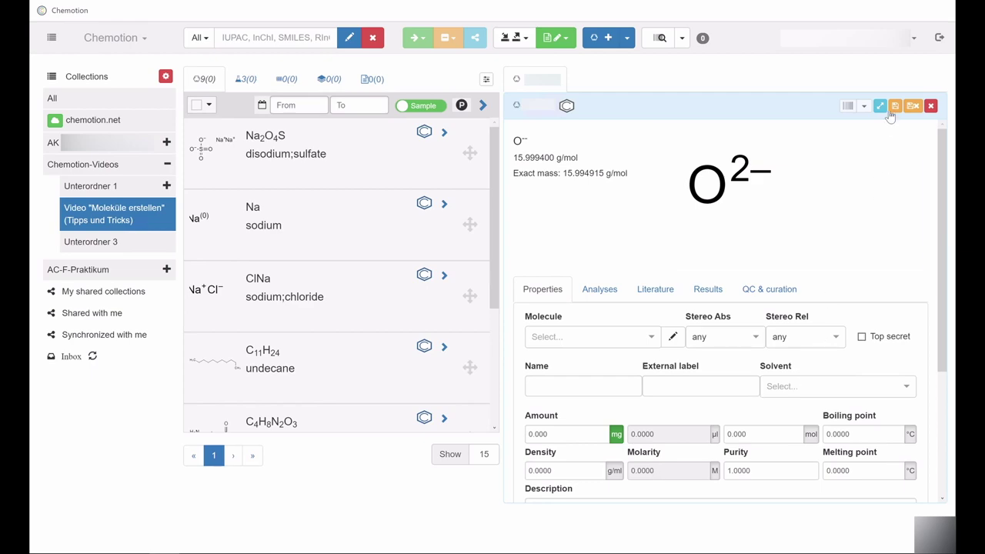
{"action": "left_click", "coordinate": [894, 107]}
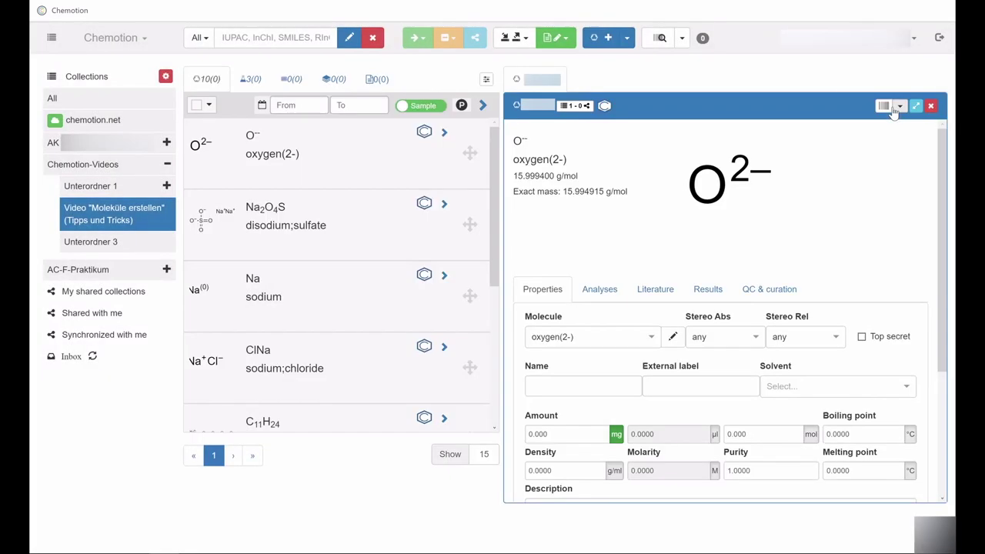
{"action": "left_click", "coordinate": [932, 112]}
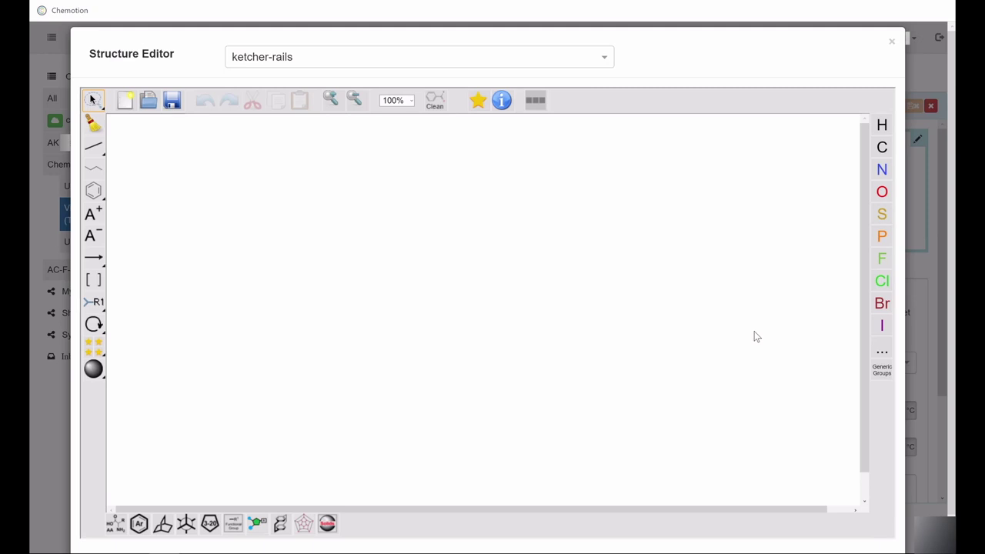
{"action": "left_click", "coordinate": [882, 352]}
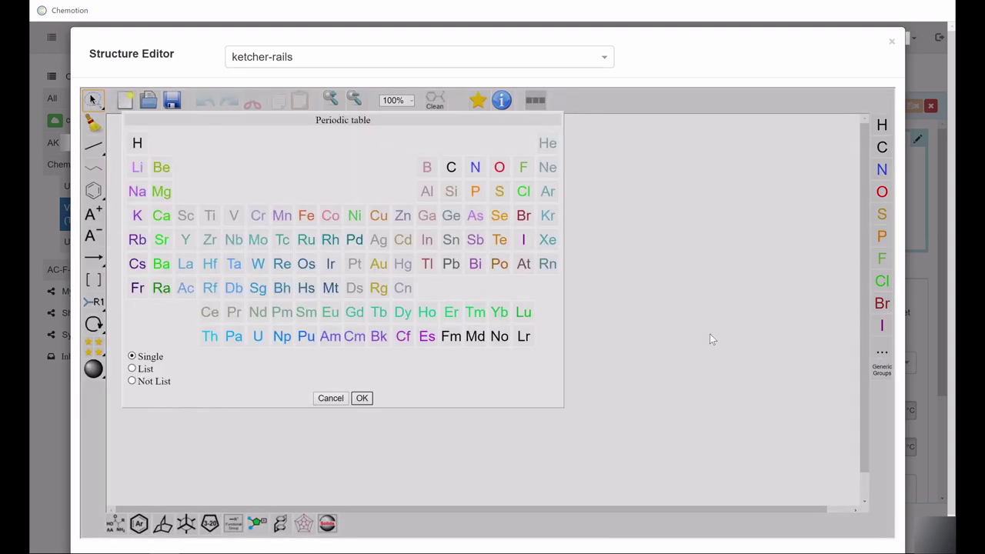
Place a Na atom from the periodic table and set its valency to 0 in atom properties
{"action": "left_click", "coordinate": [136, 191]}
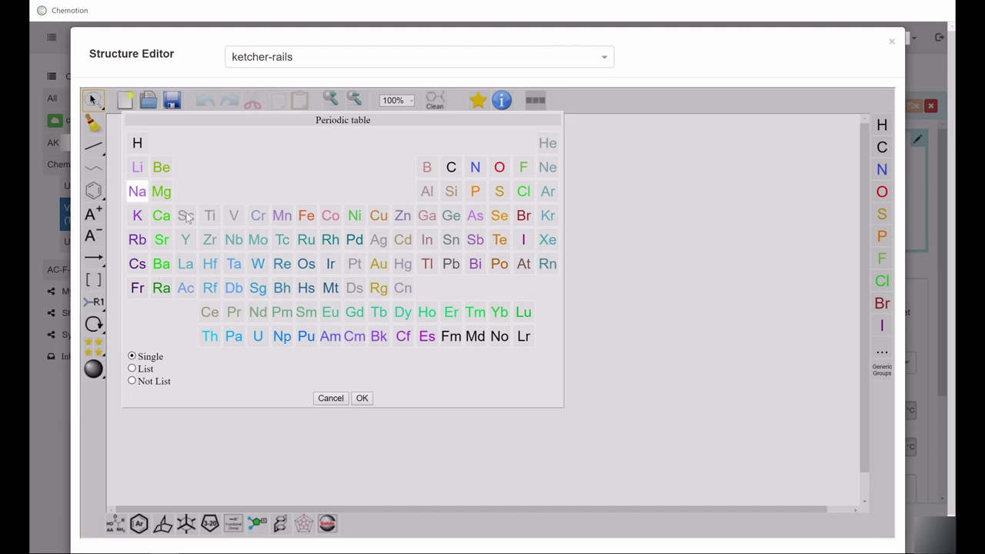
{"action": "left_click", "coordinate": [361, 398]}
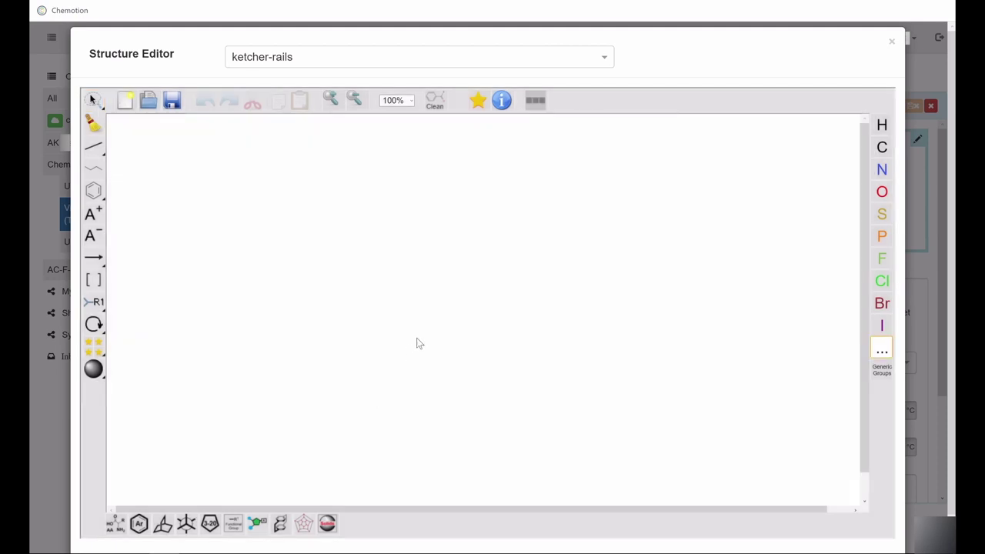
{"action": "left_click", "coordinate": [429, 303]}
{"action": "left_click", "coordinate": [92, 100]}
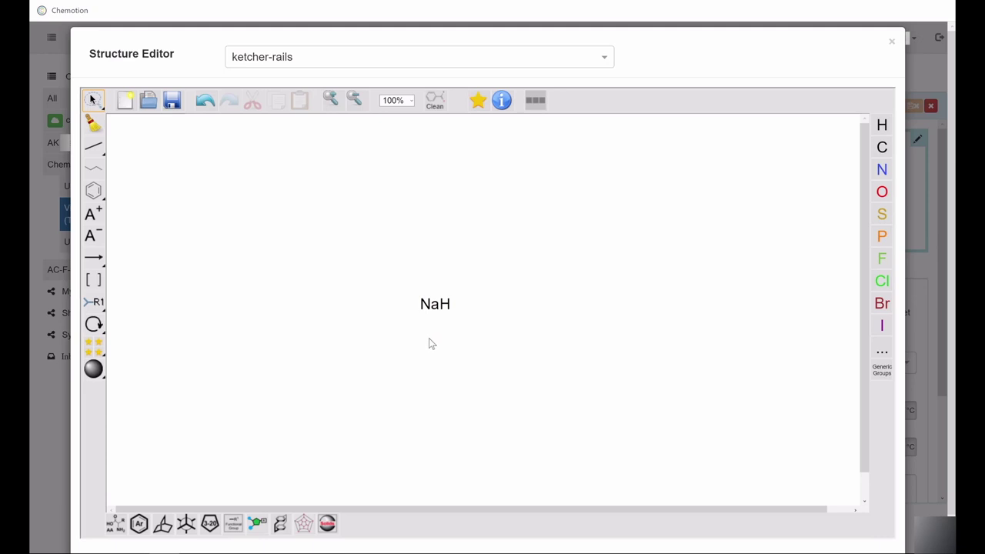
{"action": "double_click", "coordinate": [429, 306]}
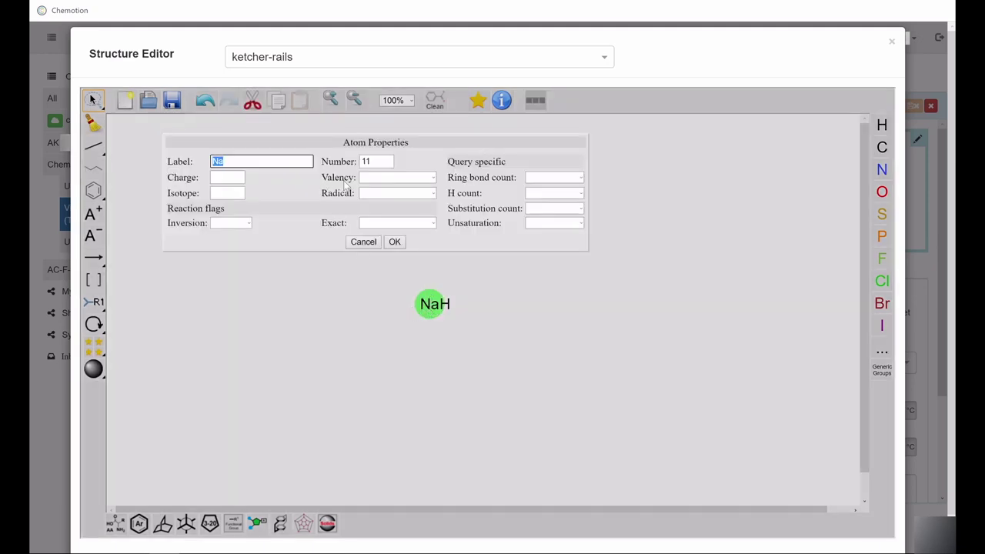
{"action": "left_click", "coordinate": [431, 180]}
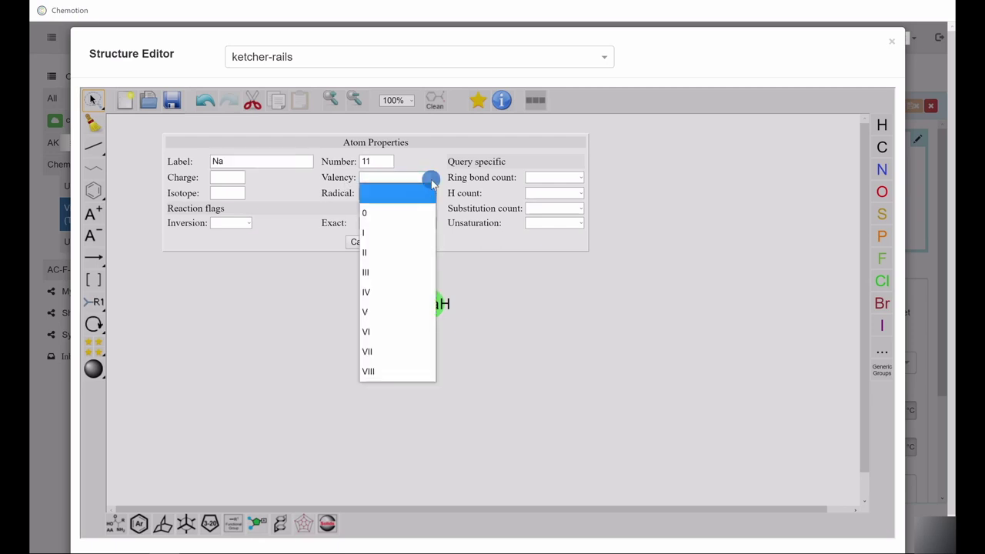
{"action": "left_click", "coordinate": [408, 213]}
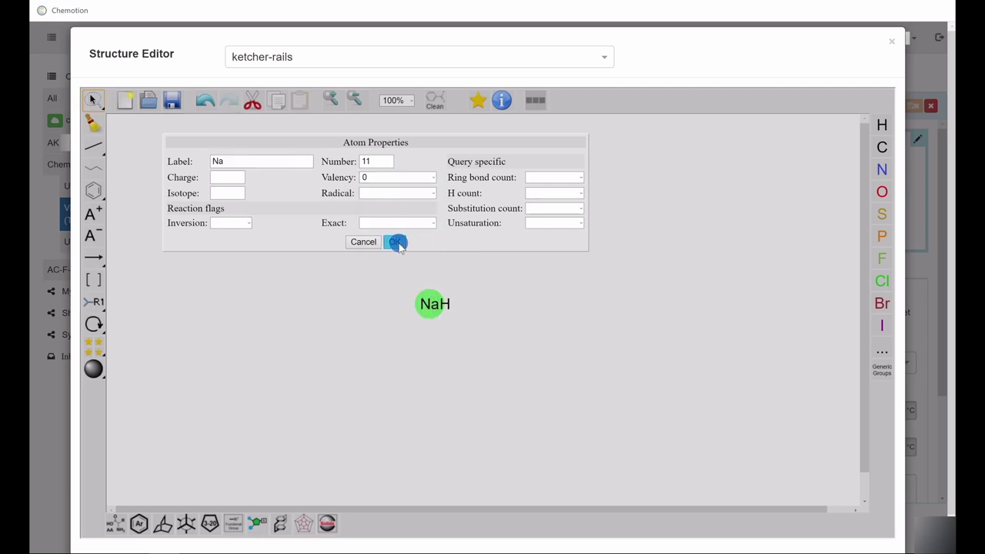